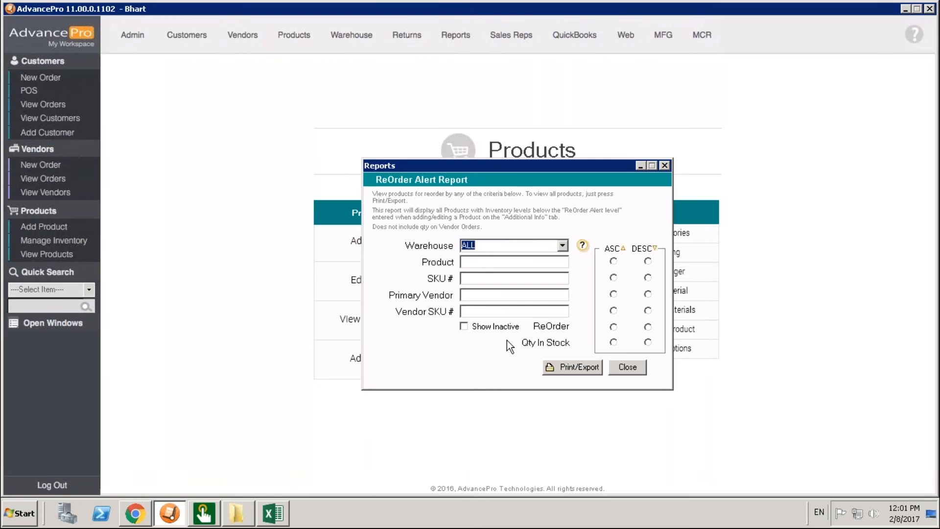
# Step: Run the ReOrder Alert Report for all warehouses, review the target levels and quantities to re-order, and close the report
pyautogui.click(586, 369)
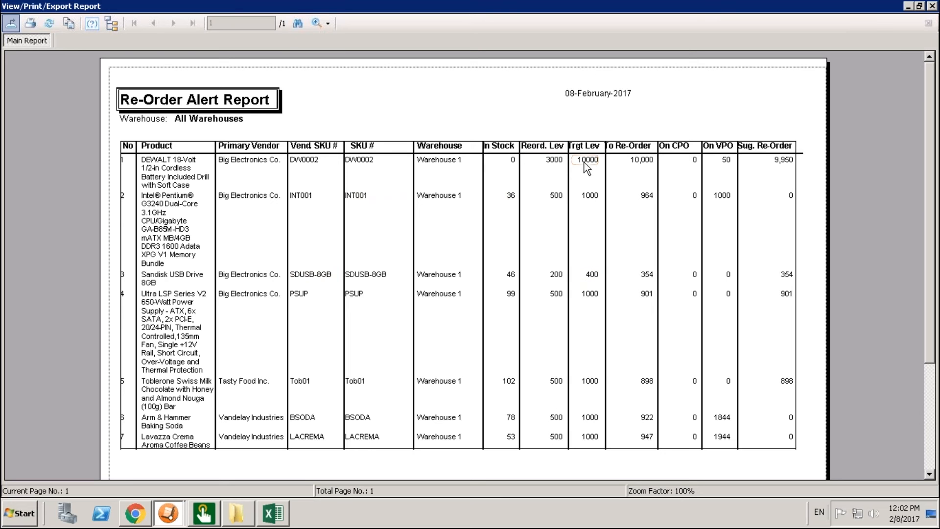
pyautogui.click(645, 160)
pyautogui.click(932, 7)
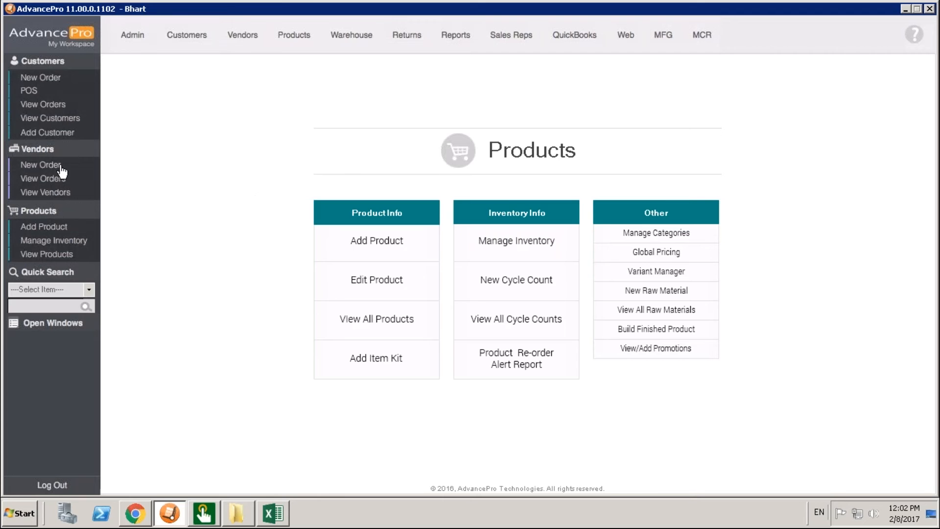
# Step: Start a new vendor order for Vandelay Industries and proceed to its order details
pyautogui.click(62, 166)
pyautogui.click(633, 181)
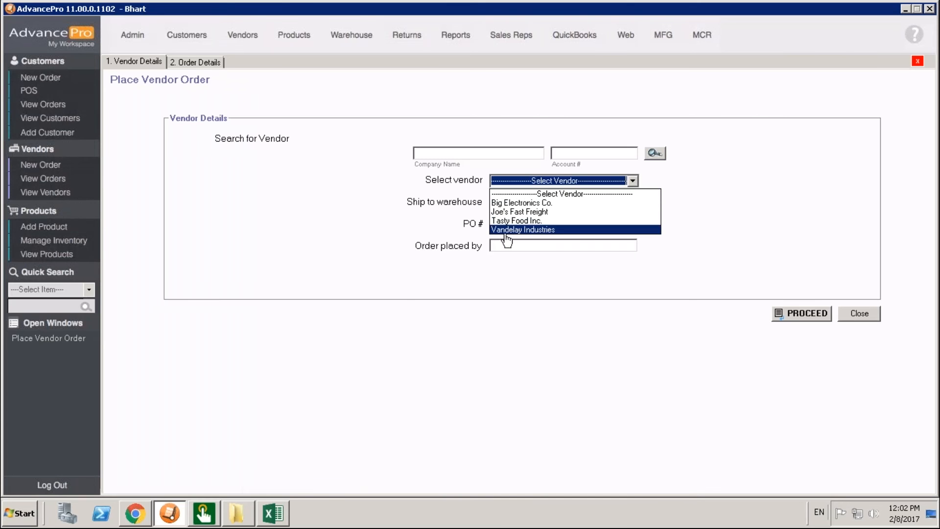
pyautogui.click(507, 230)
pyautogui.click(812, 316)
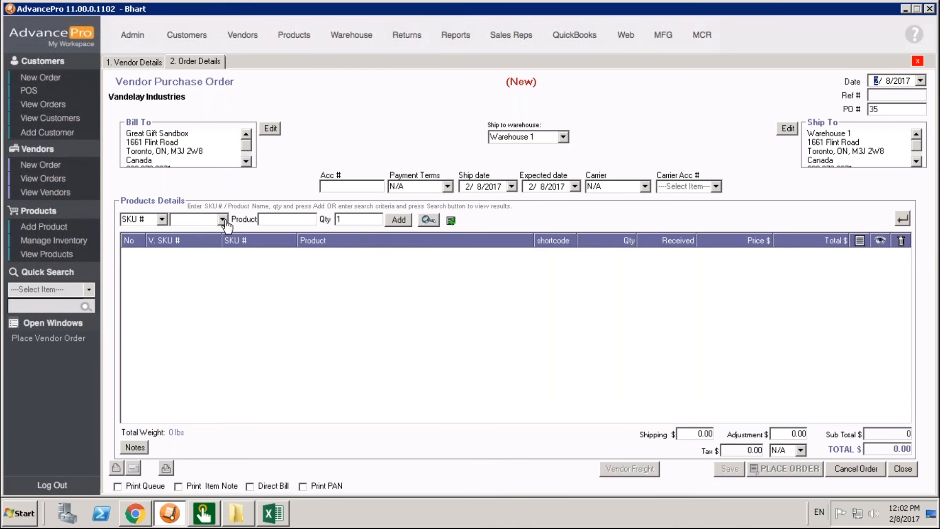
# Step: Add all of the vendor's products below re-order level to the purchase order at their recommended quantities
pyautogui.click(432, 221)
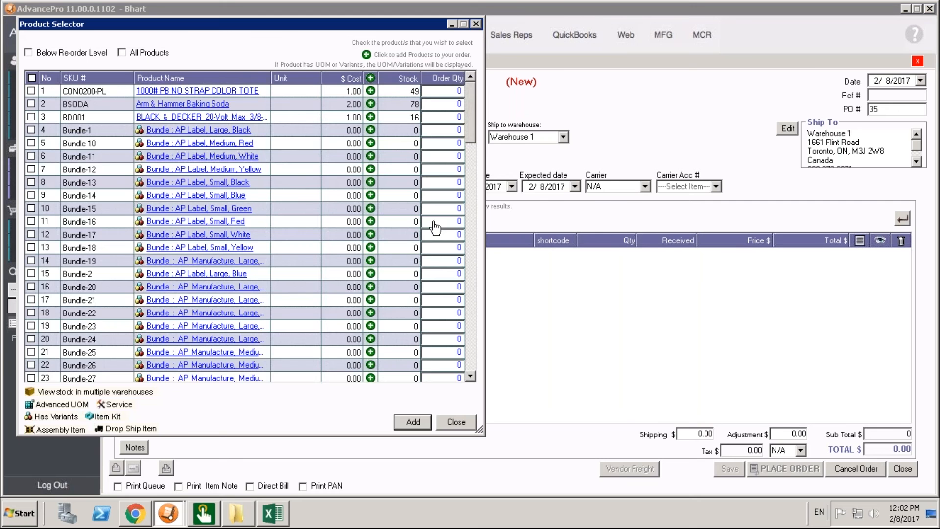
pyautogui.click(69, 59)
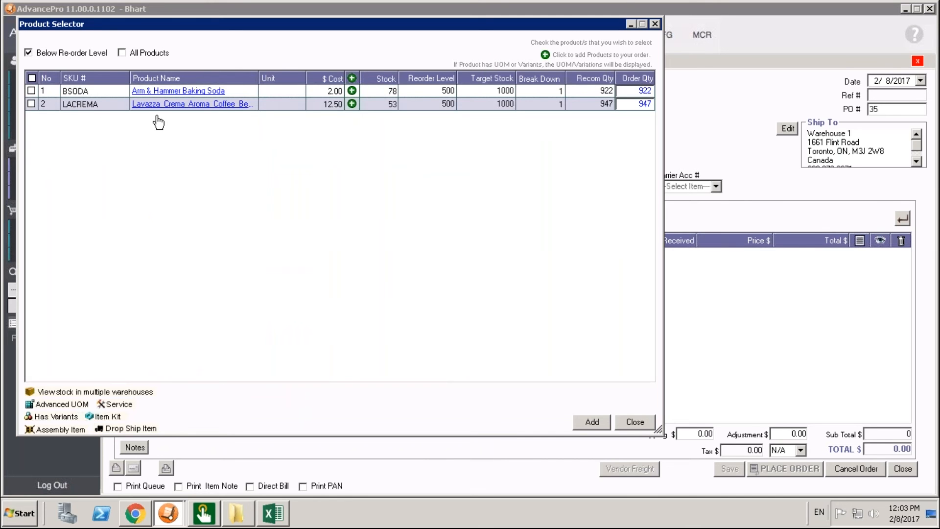
pyautogui.click(31, 78)
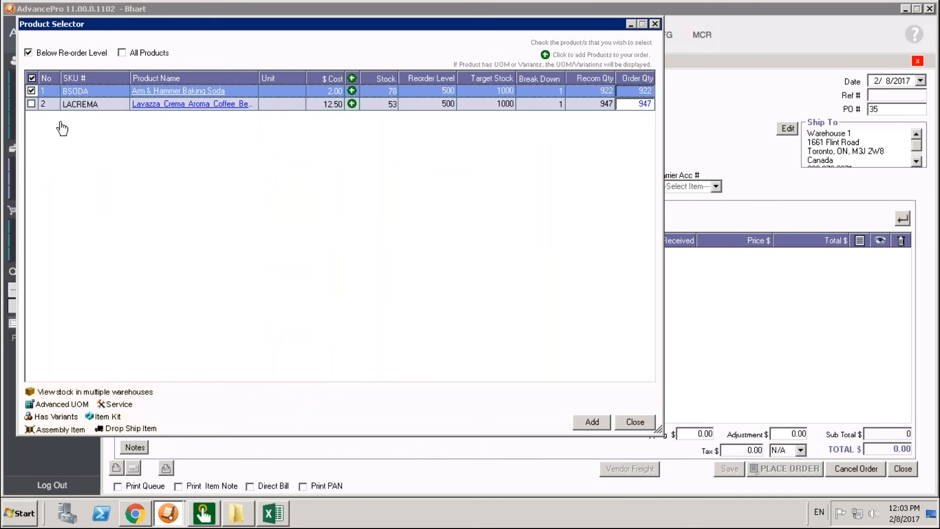
pyautogui.click(589, 424)
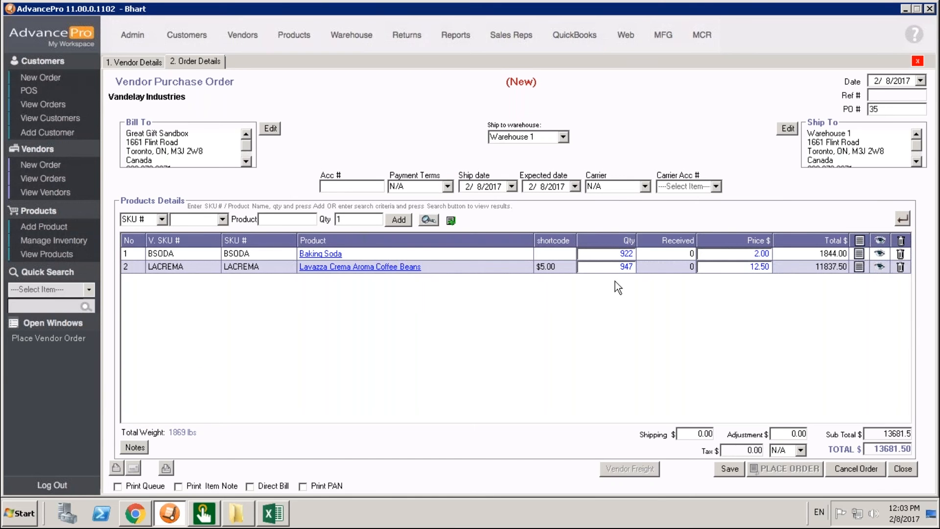
pyautogui.click(429, 220)
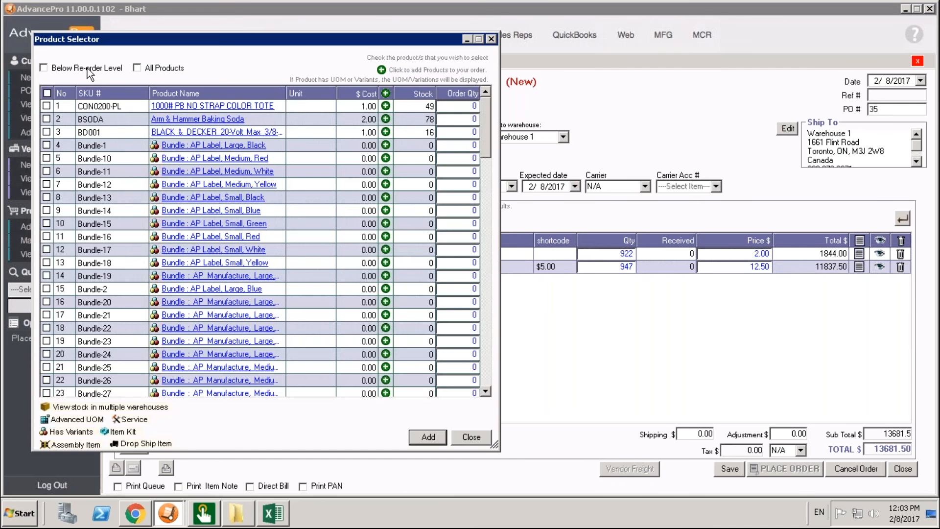
pyautogui.click(471, 436)
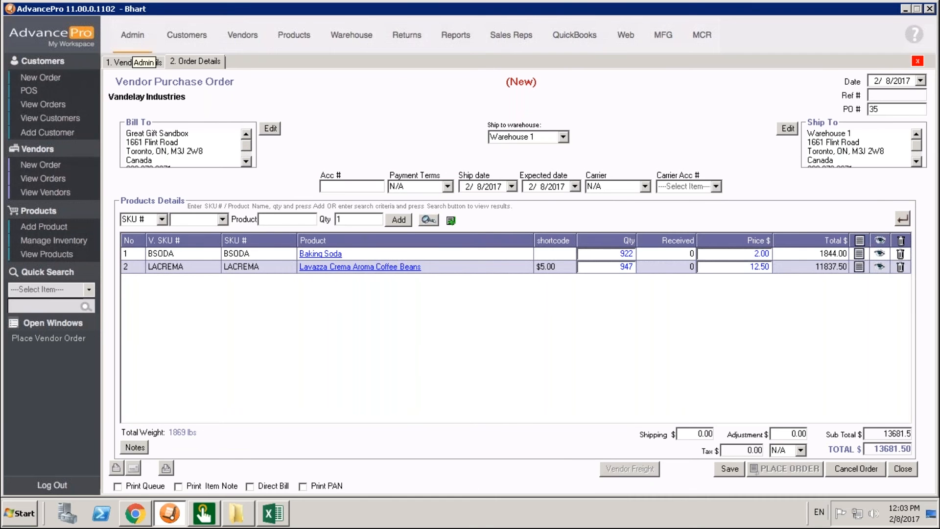
# Step: Review the Target Stock Level value in the general site settings, and close the settings unchanged
pyautogui.click(134, 37)
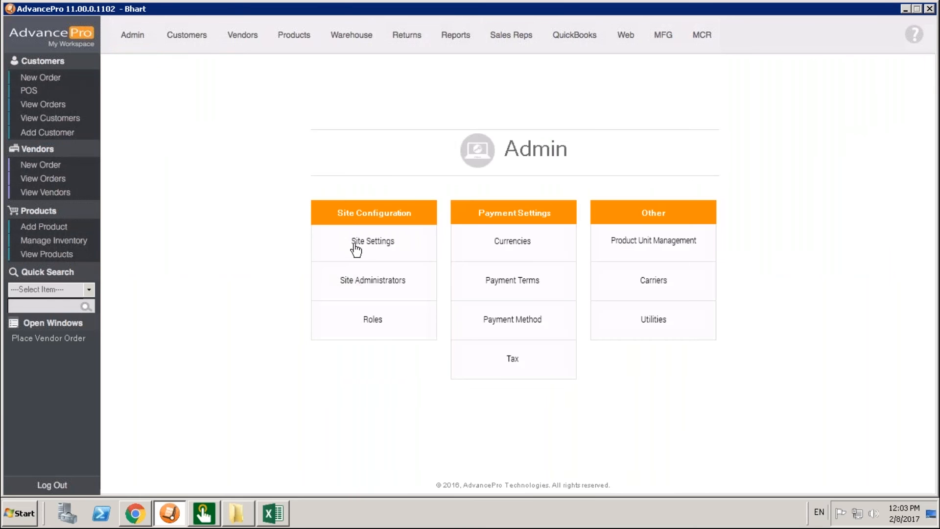
pyautogui.click(355, 245)
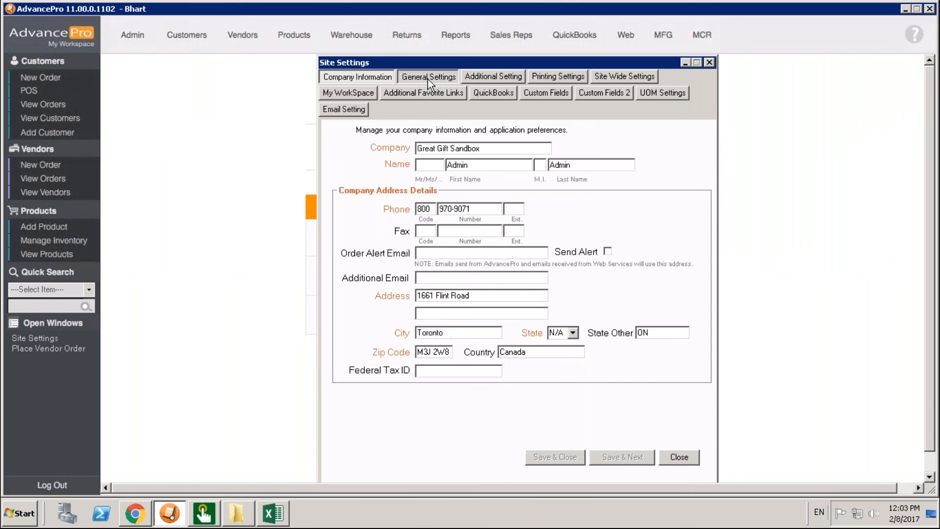
pyautogui.click(428, 78)
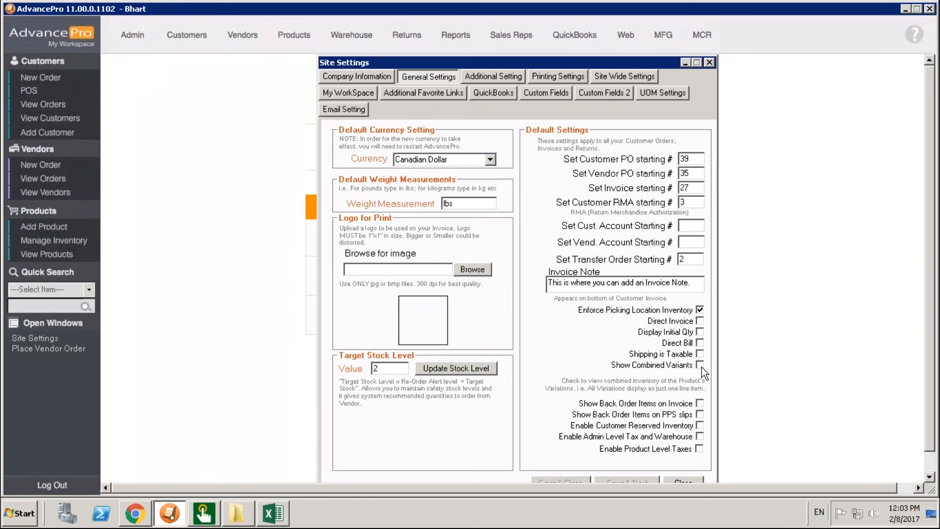
pyautogui.click(694, 481)
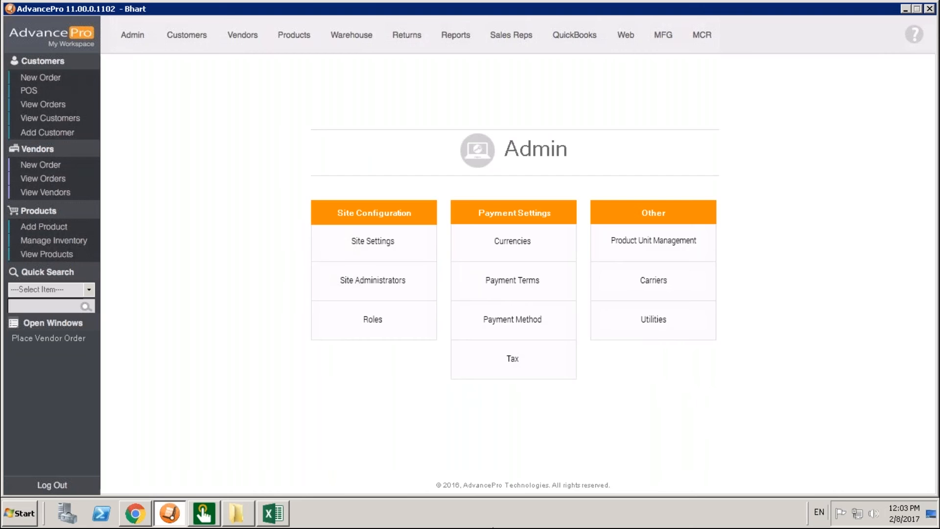
# Step: Inspect the reorder alert level and target stock of product 1000# PB NO STRAP COLOR TOTE, and close its record
pyautogui.click(48, 254)
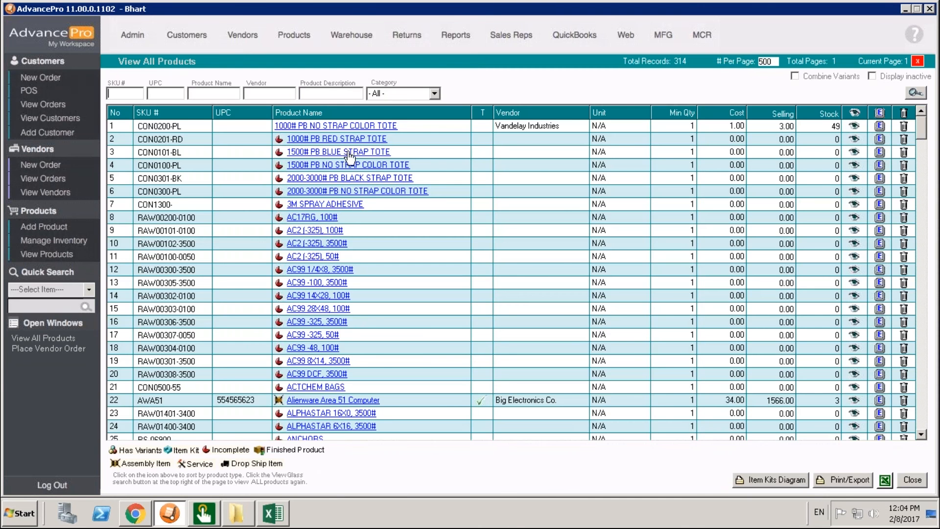
pyautogui.click(880, 127)
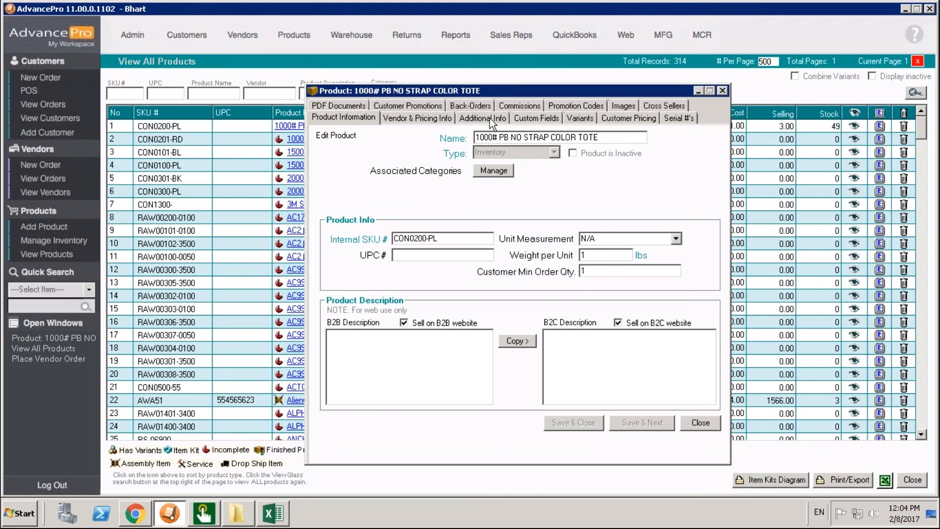
pyautogui.click(463, 120)
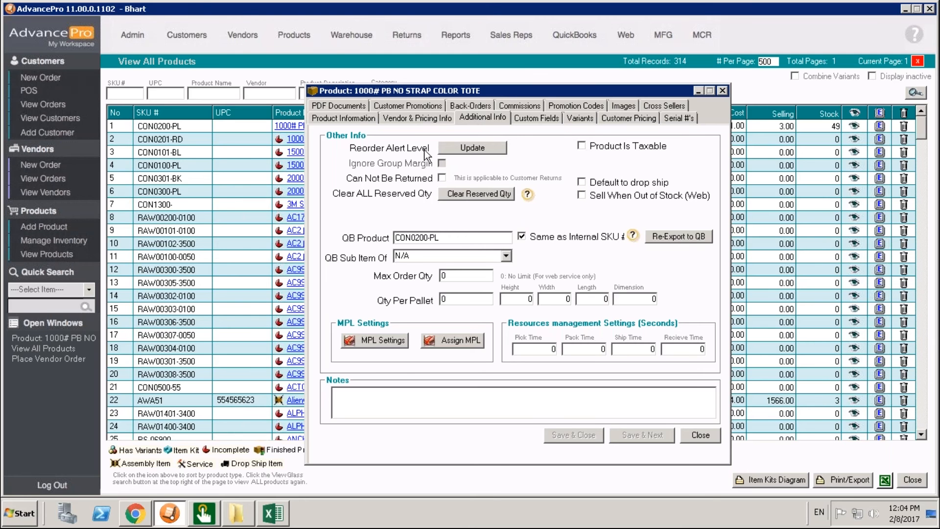
pyautogui.click(482, 150)
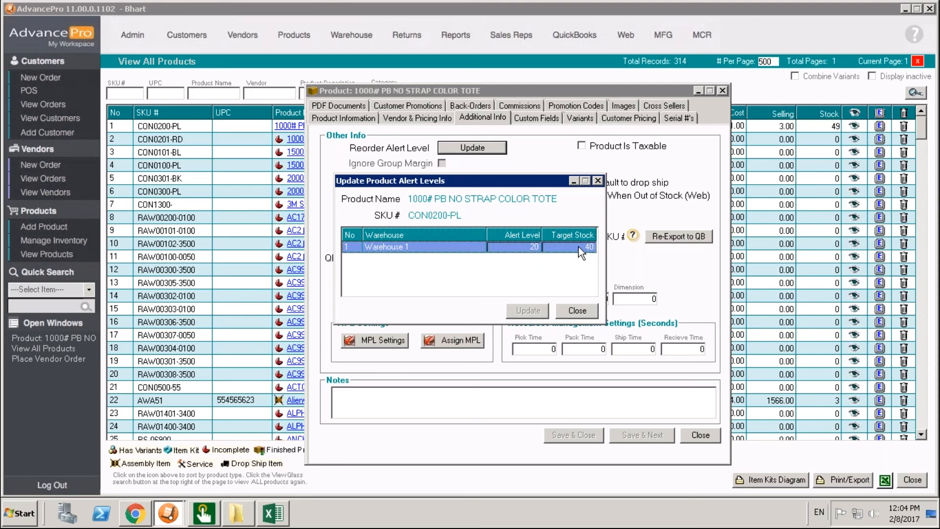
pyautogui.click(578, 312)
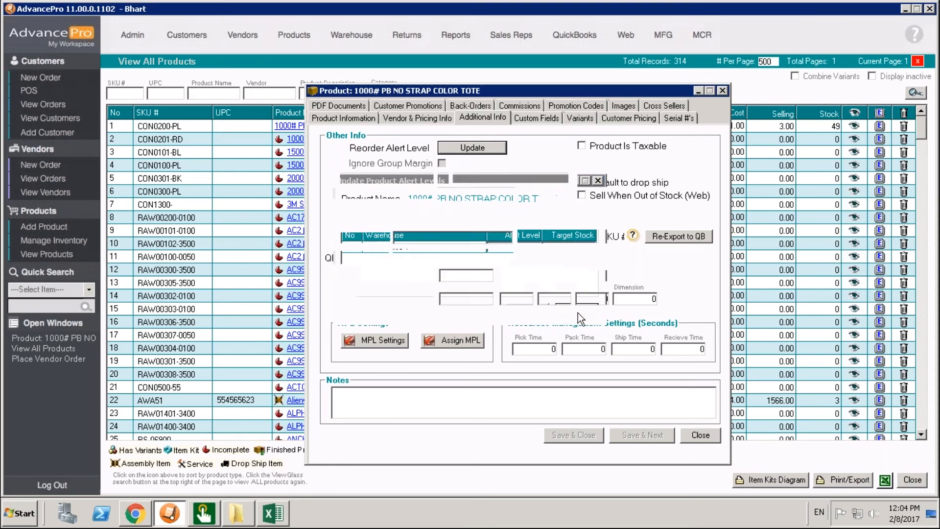
pyautogui.click(723, 94)
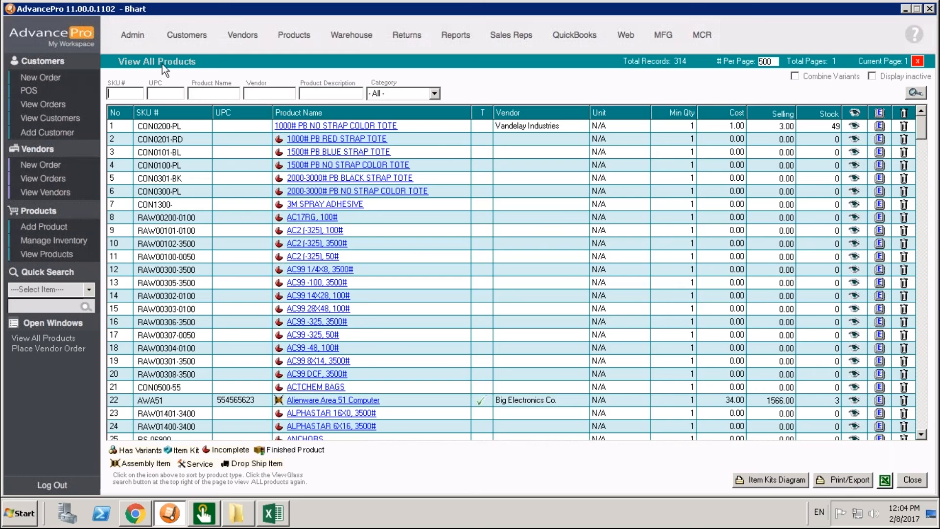
# Step: Open the products export in the admin utilities and load the saved Export schema to examine its fields
pyautogui.click(133, 35)
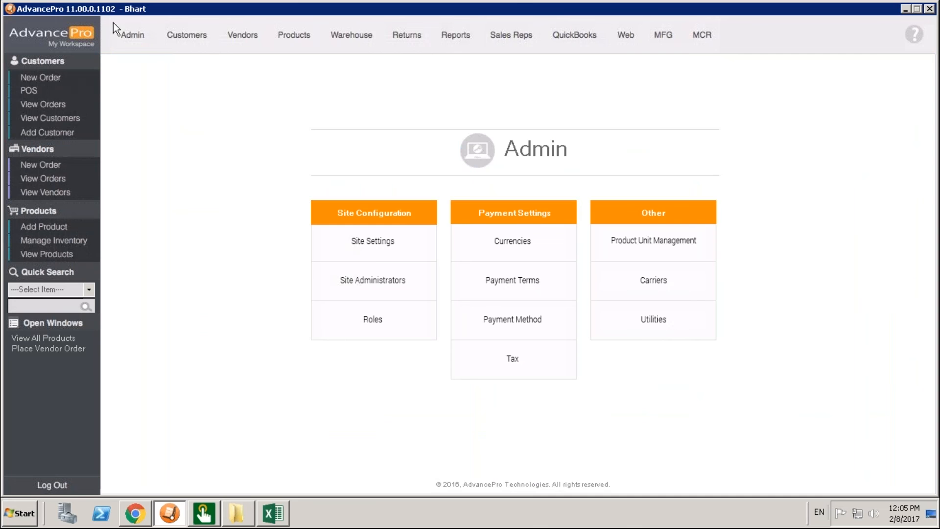
pyautogui.click(643, 321)
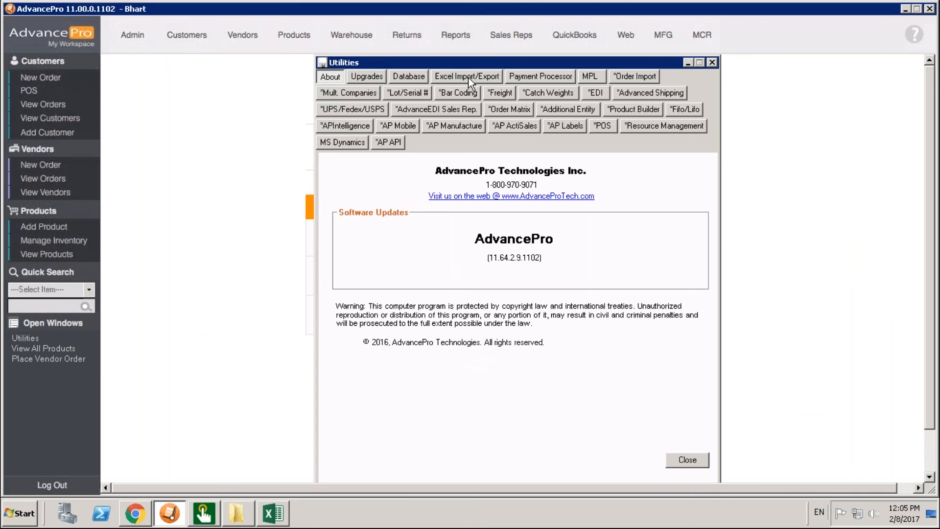
pyautogui.click(467, 76)
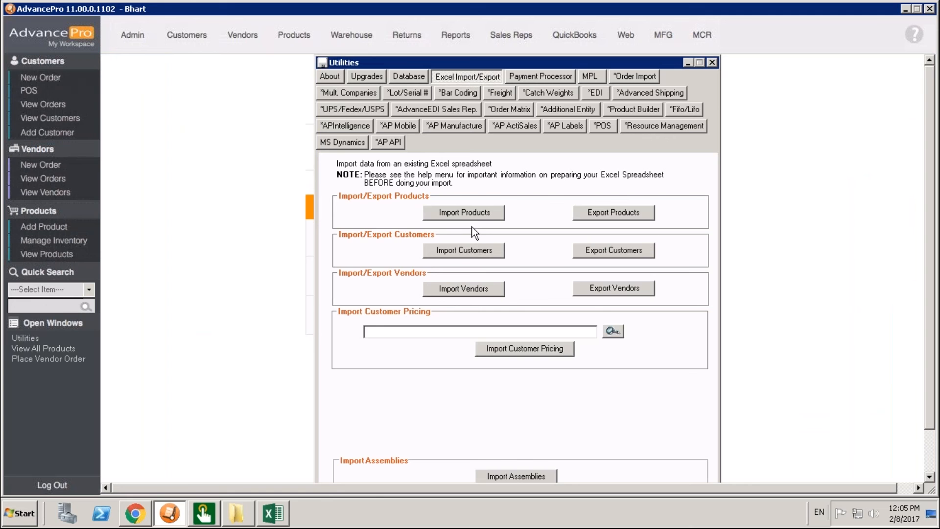
pyautogui.click(583, 214)
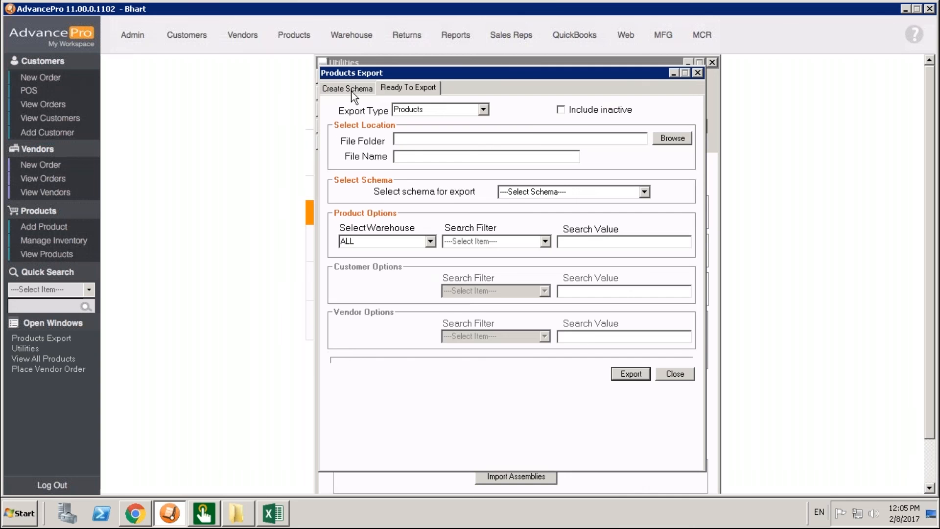
pyautogui.click(353, 89)
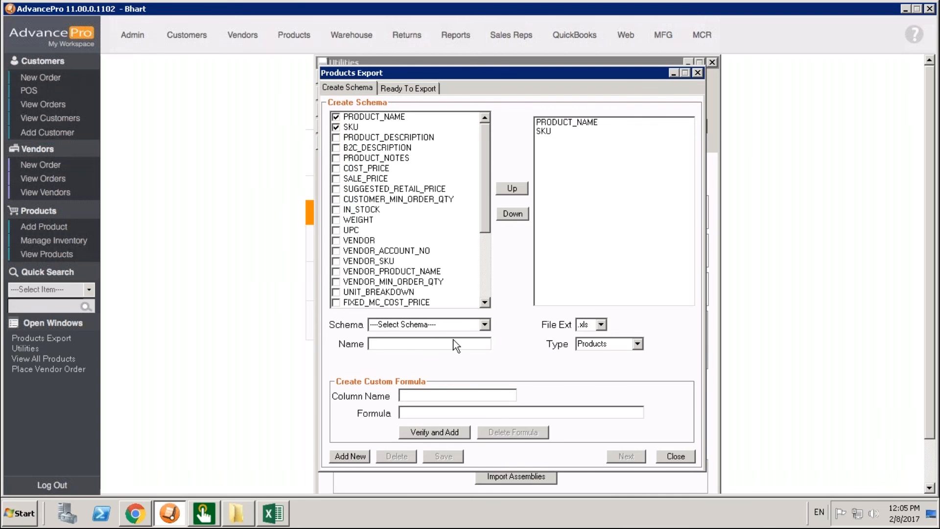
pyautogui.click(485, 324)
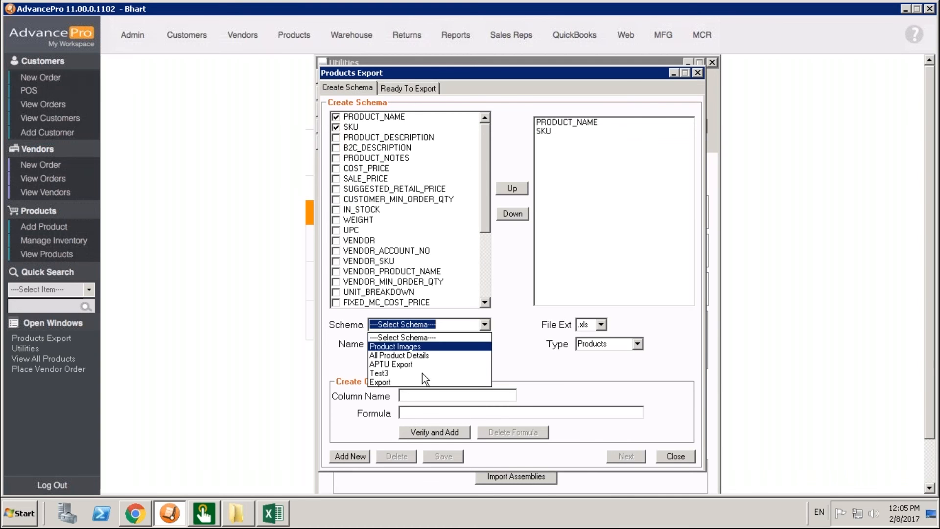
pyautogui.click(413, 383)
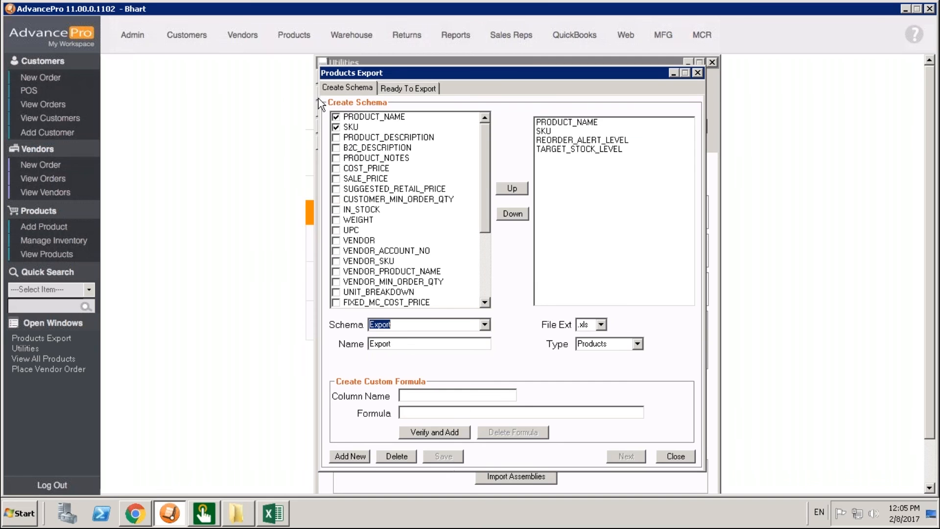
# Step: Choose the Export schema for the products export, covering all warehouses
pyautogui.click(408, 88)
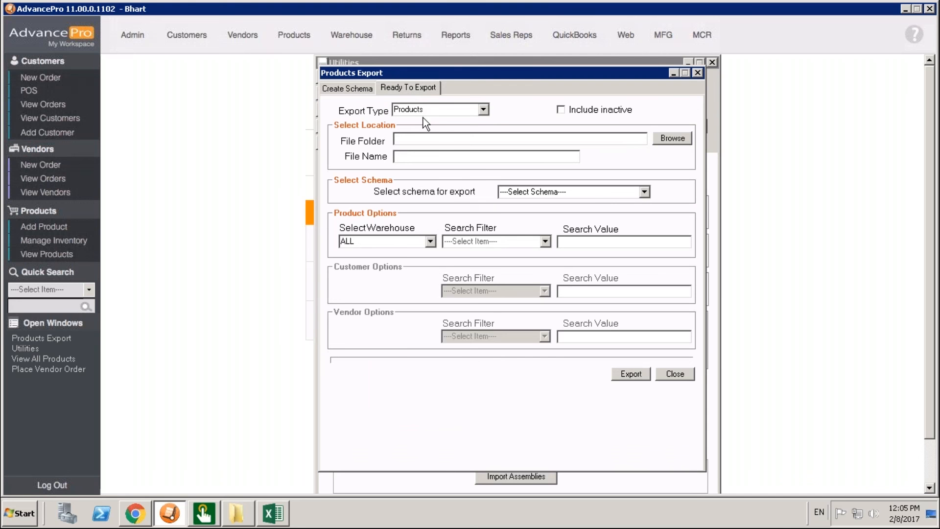
pyautogui.click(644, 192)
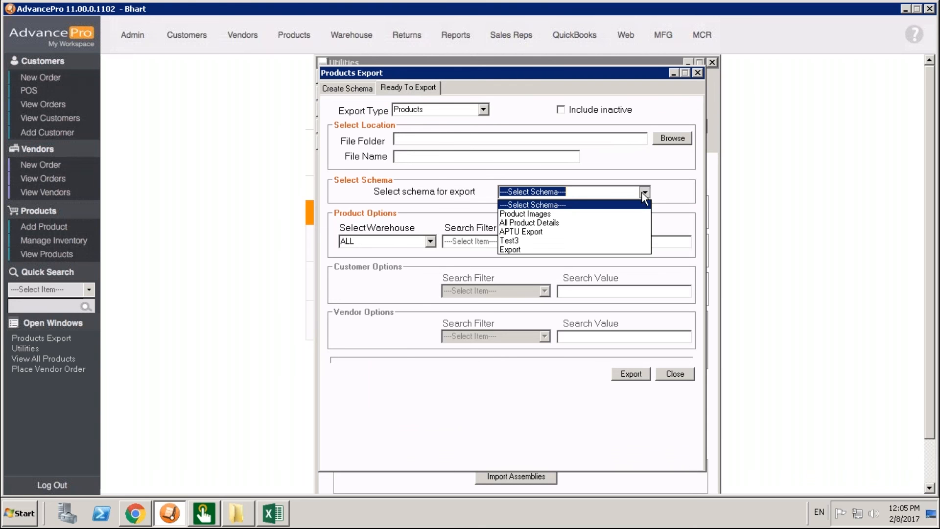
pyautogui.click(529, 249)
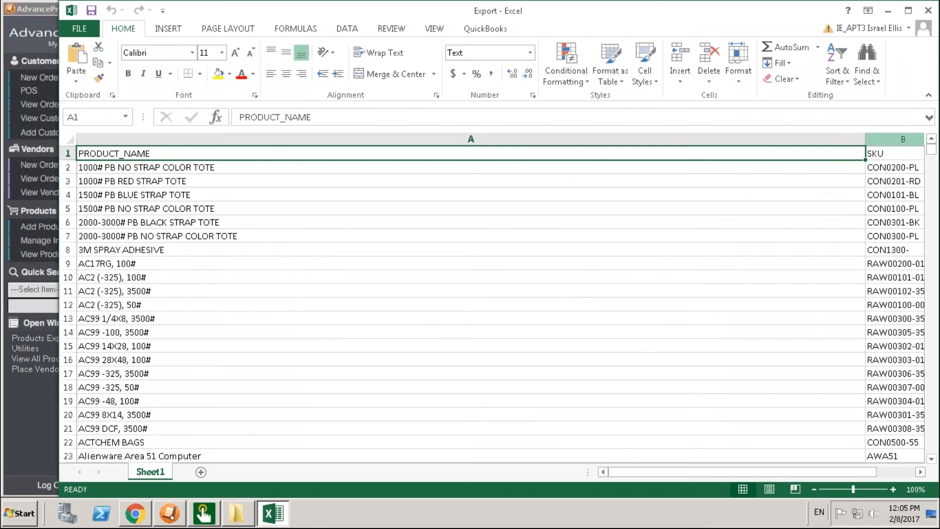
# Step: In the Export workbook in Excel, narrow the PRODUCT_NAME column to fit its names and widen column E slightly
pyautogui.moveTo(866, 142); pyautogui.dragTo(247, 142)
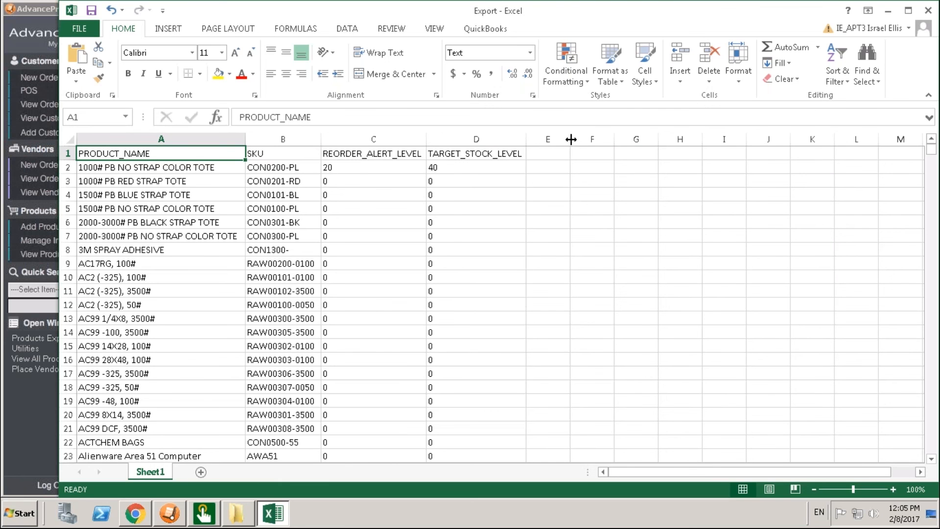
pyautogui.moveTo(570, 139); pyautogui.dragTo(605, 140)
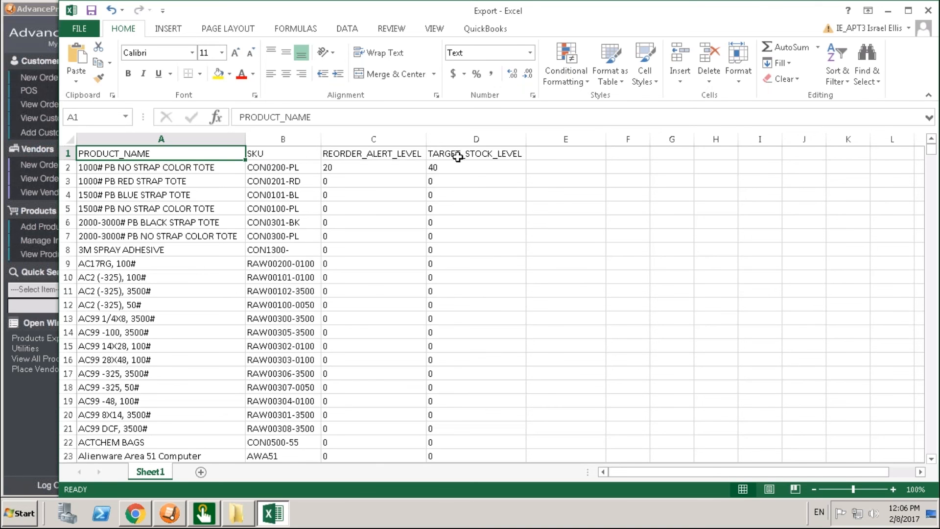
# Step: Switch back to AdvancePro and close the Products Export window without exporting
pyautogui.click(174, 522)
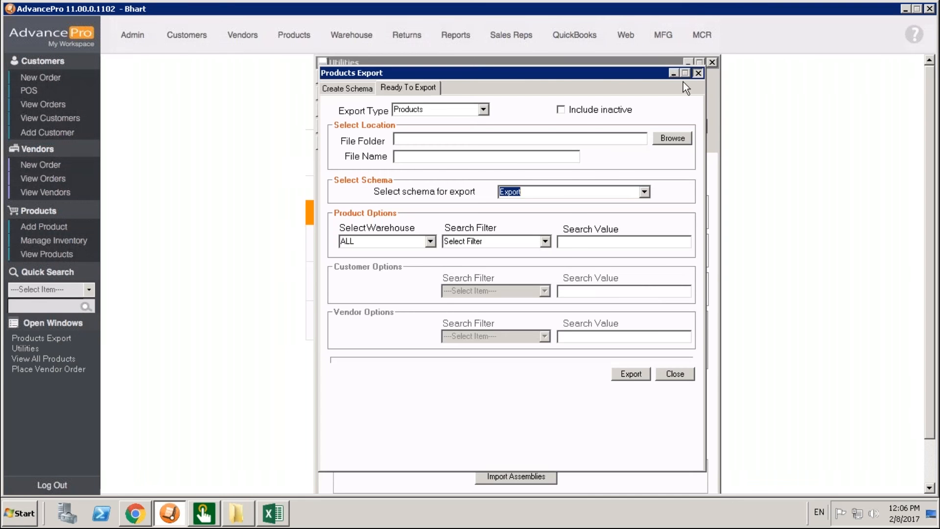
pyautogui.click(698, 73)
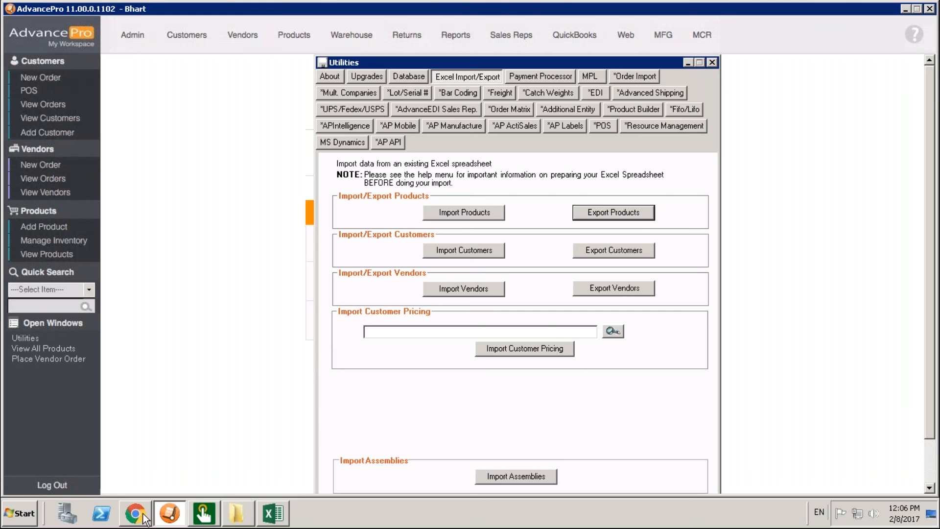
pyautogui.moveTo(168, 516)
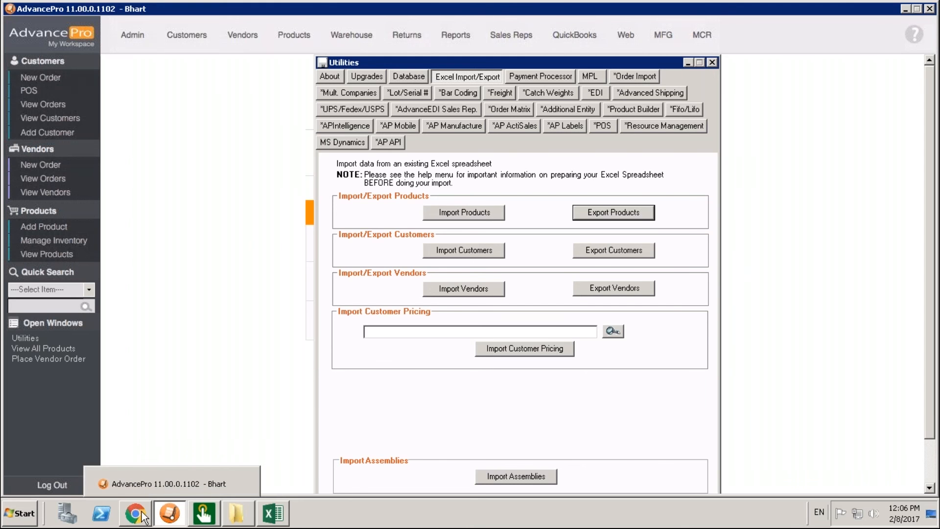